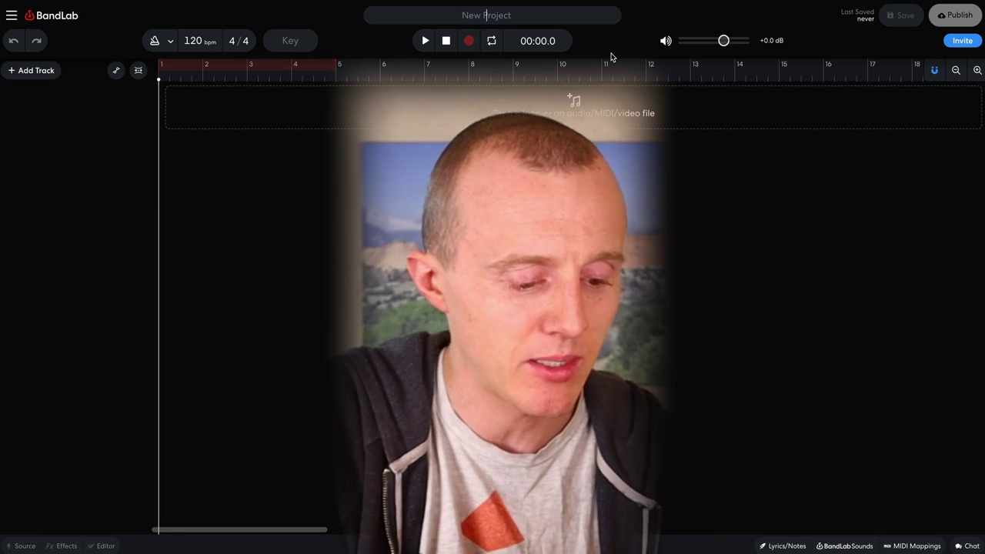
Replace the 'New Project' title with 'BandLab Tutorial of Awesomeness'
{"action": "type", "text": "BandLab Tutorial of Awesomeness"}
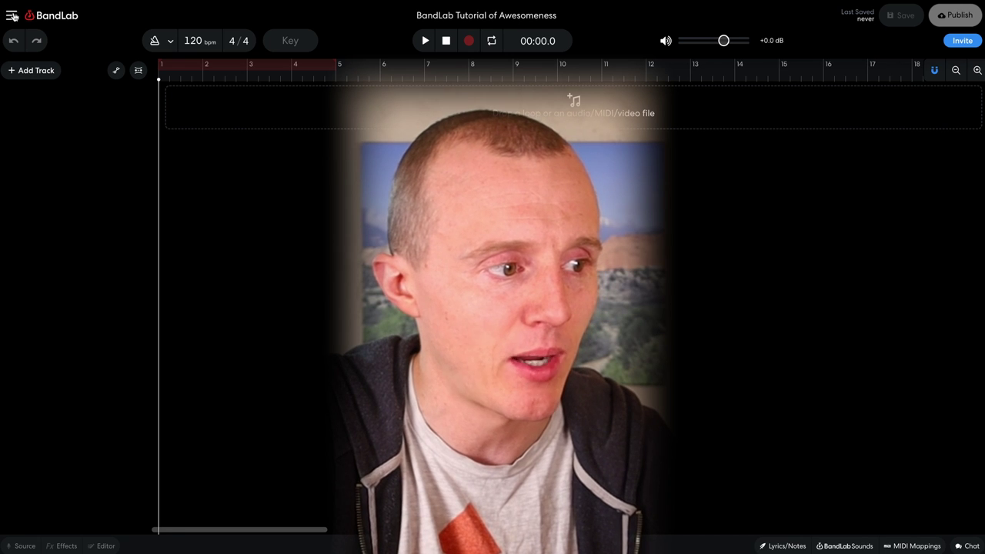
Show the Keyboard Shortcuts list from the main menu and scroll further down it
{"action": "left_click", "coordinate": [11, 16]}
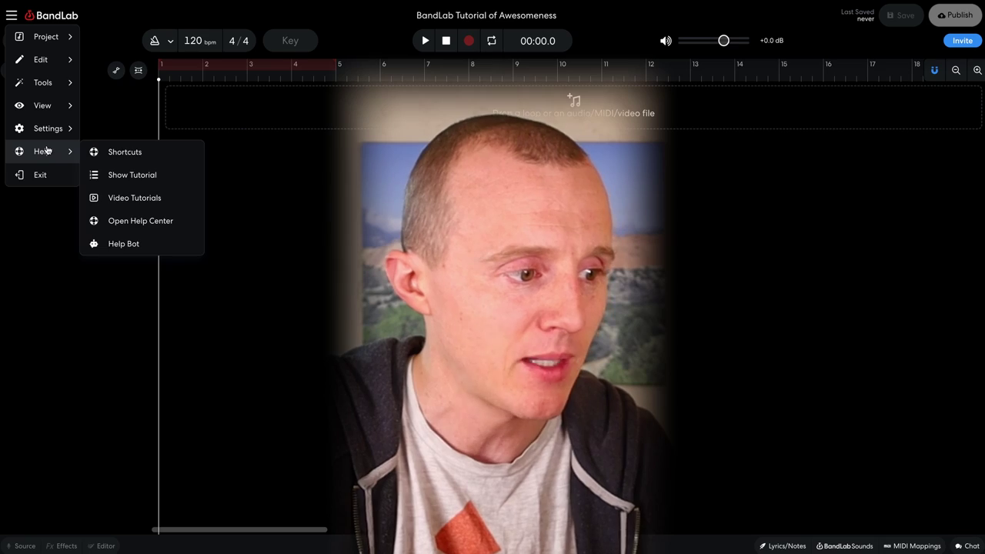
{"action": "left_click", "coordinate": [120, 154]}
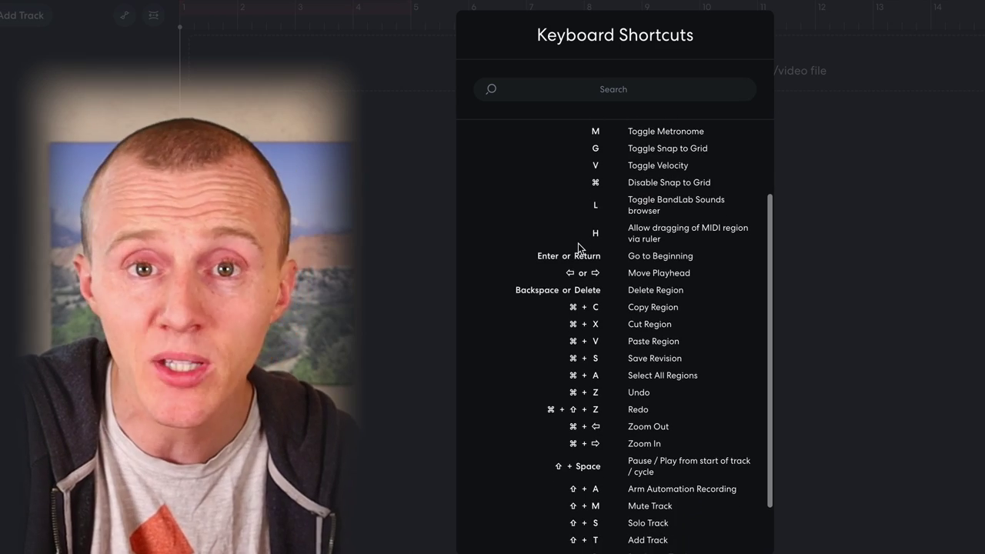
{"action": "scroll", "coordinate": [578, 244], "scroll_direction": "down", "scroll_amount": 2}
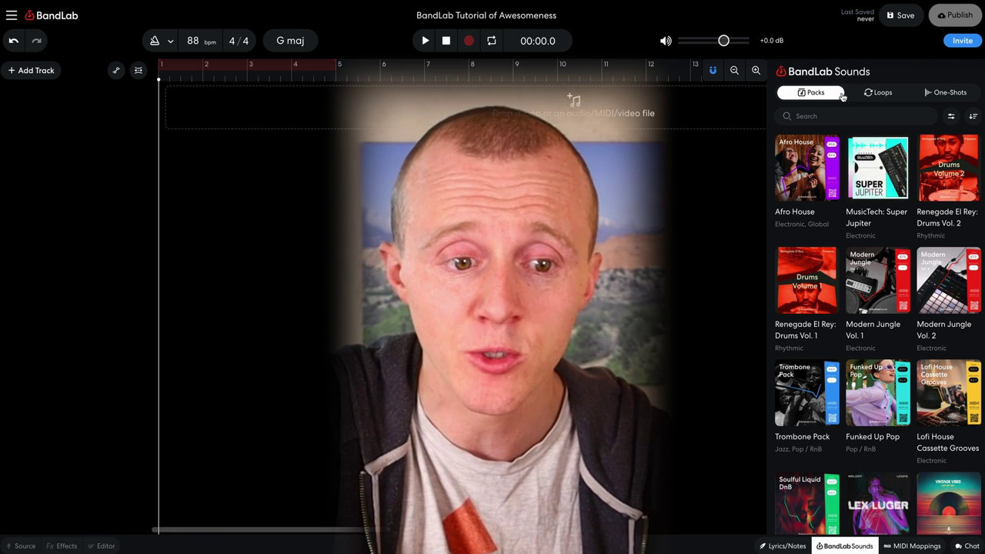
Browse the Loops and One-Shots samples in the Sounds library and open its filters
{"action": "left_click", "coordinate": [876, 92]}
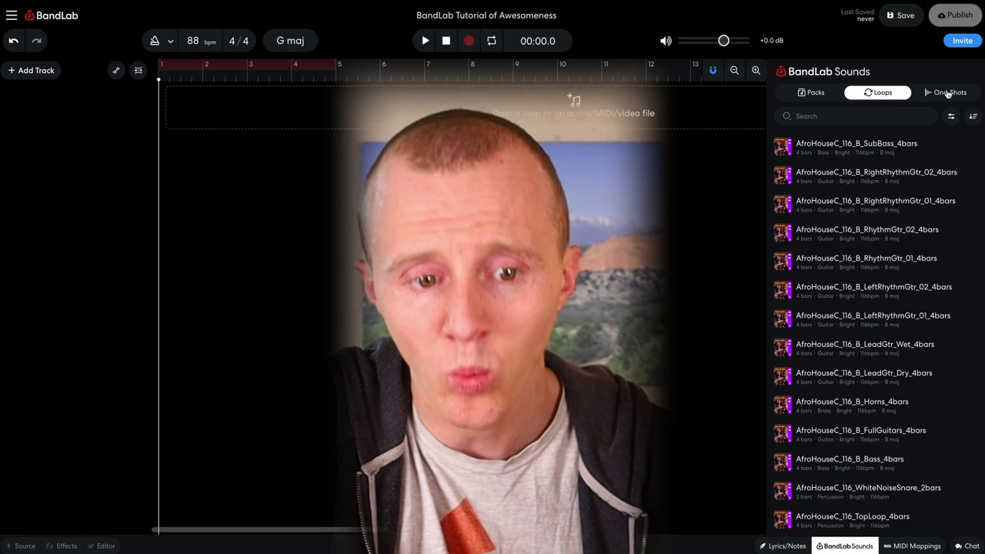
{"action": "left_click", "coordinate": [946, 94]}
{"action": "left_click", "coordinate": [950, 117]}
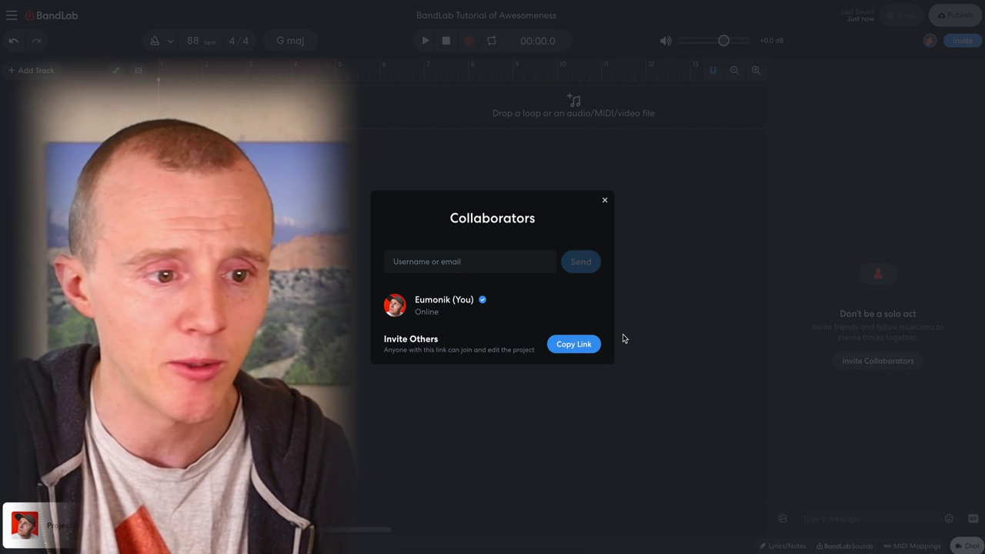
Close the Collaborators window and reveal the View options in the main menu
{"action": "left_click", "coordinate": [604, 203]}
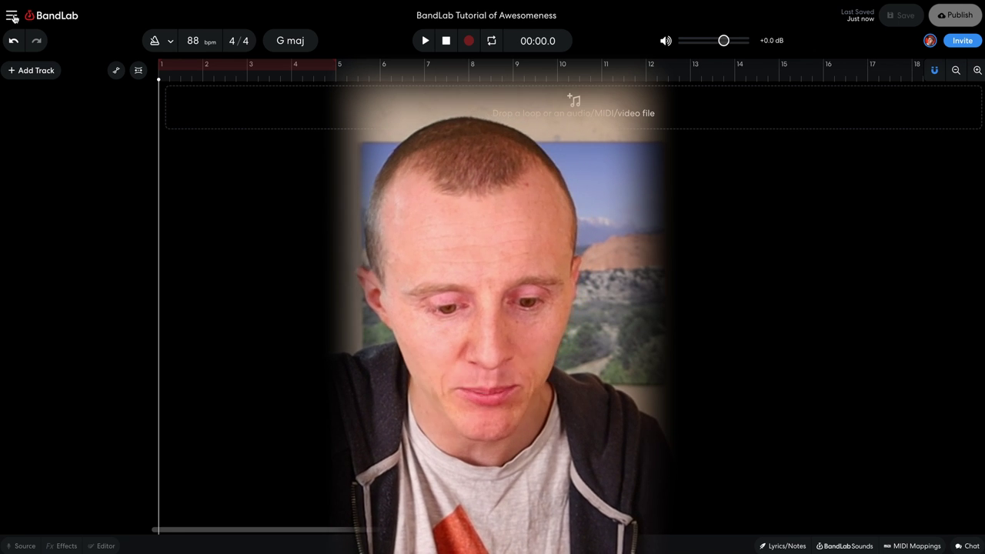
{"action": "left_click", "coordinate": [12, 15]}
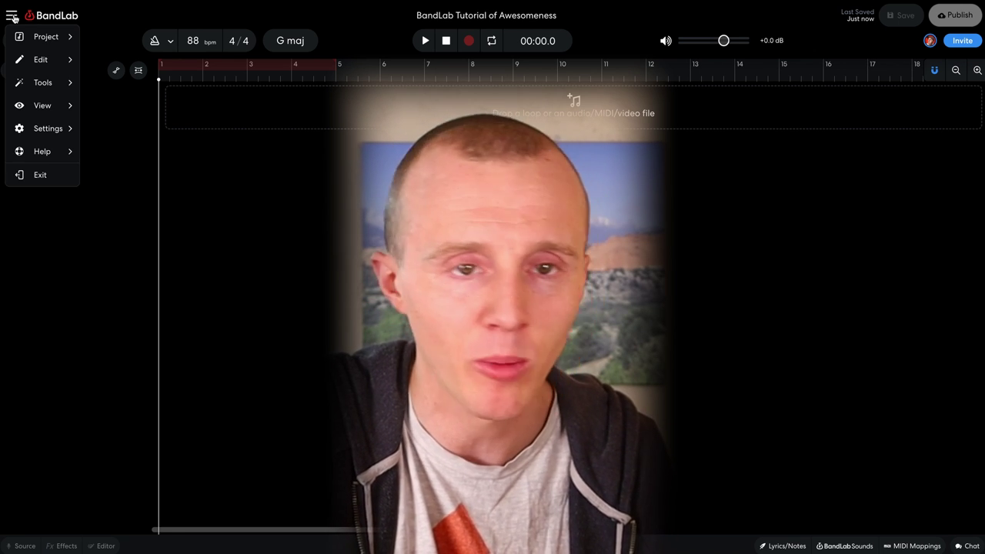
{"action": "mouse_move", "coordinate": [57, 107]}
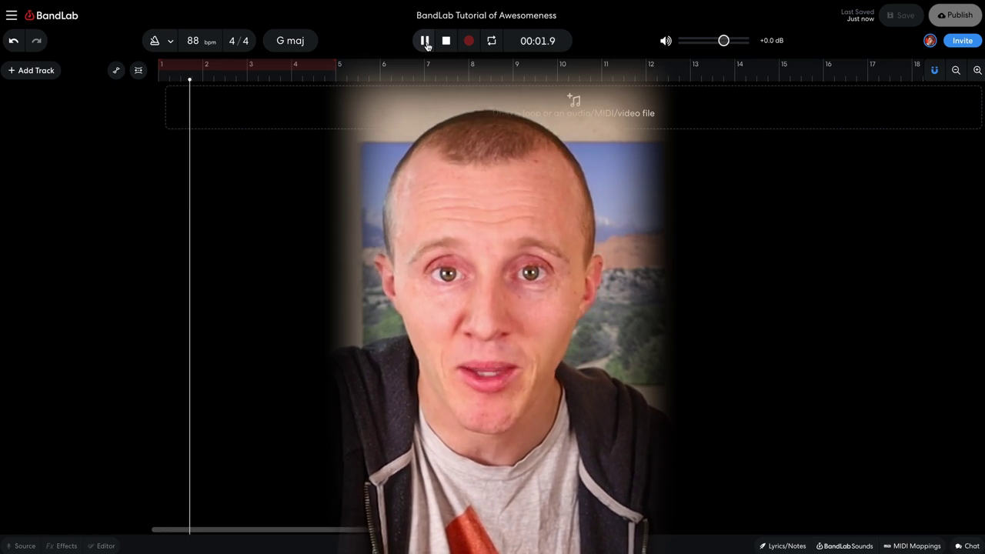
Pause and stop playback, then loop bars 1 to 5
{"action": "left_click", "coordinate": [425, 43]}
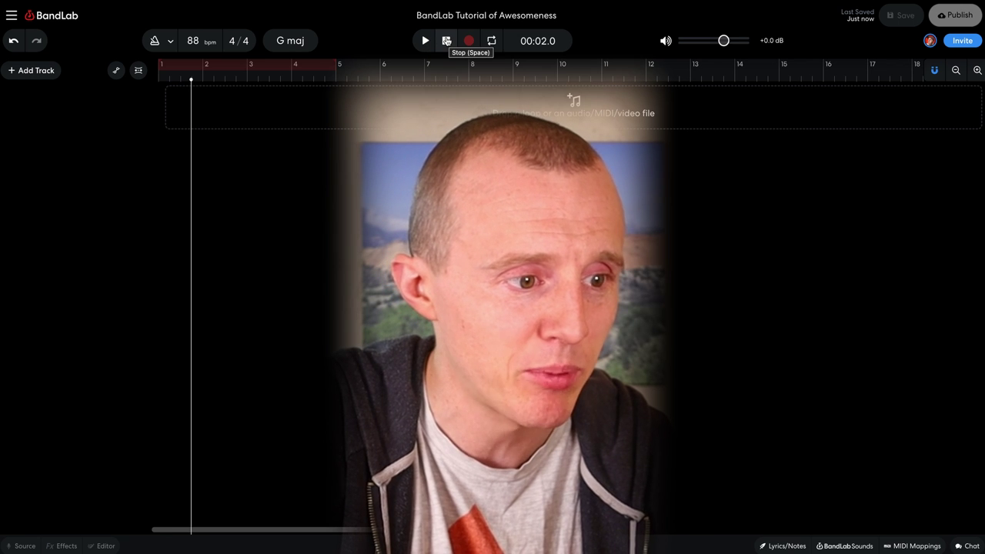
{"action": "left_click", "coordinate": [446, 41]}
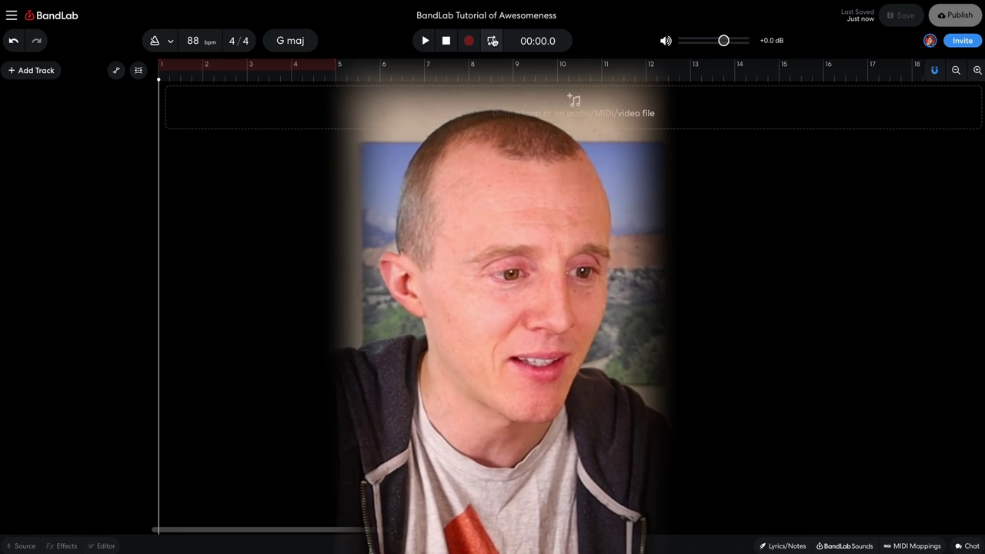
{"action": "left_click", "coordinate": [492, 41]}
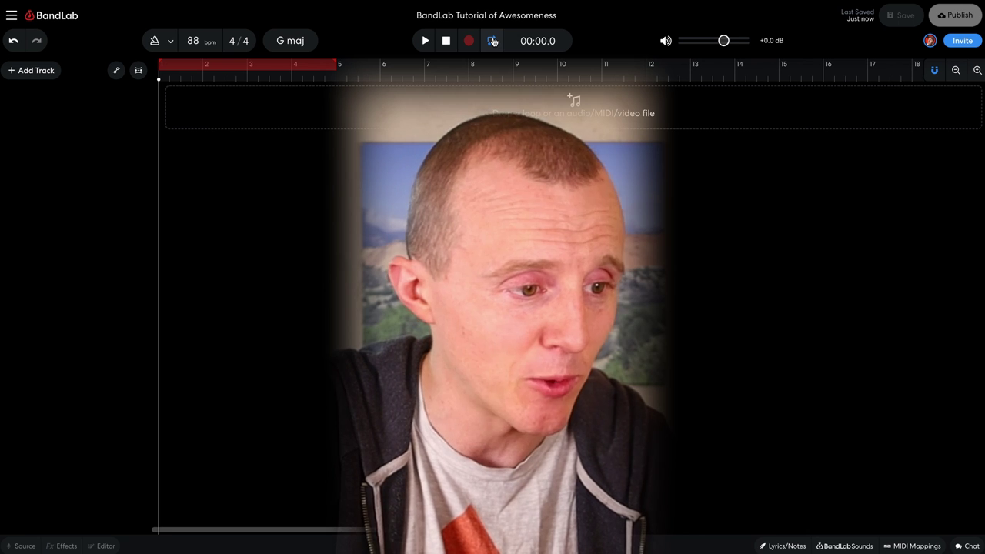
Look through the main menu options, then turn looping back off
{"action": "left_click", "coordinate": [13, 16]}
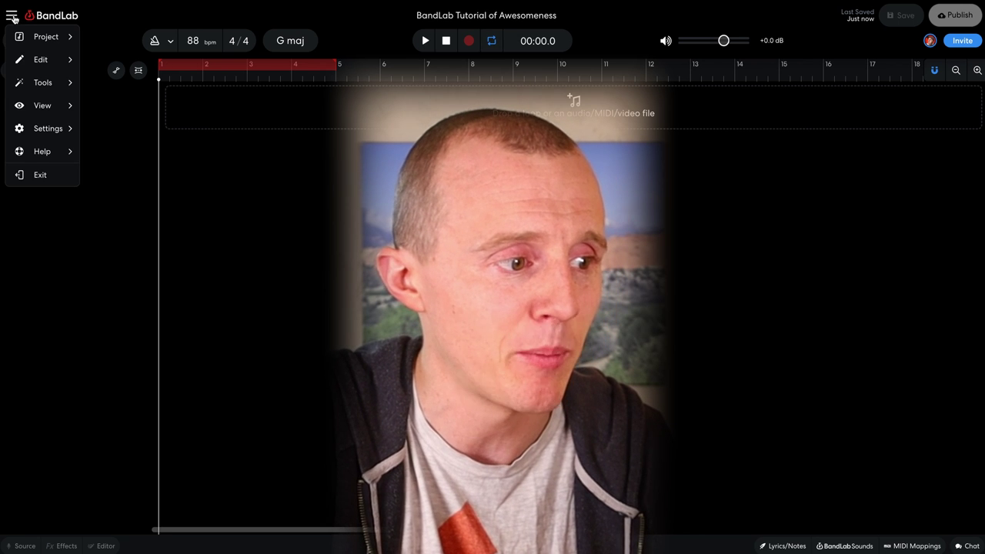
{"action": "mouse_move", "coordinate": [44, 83]}
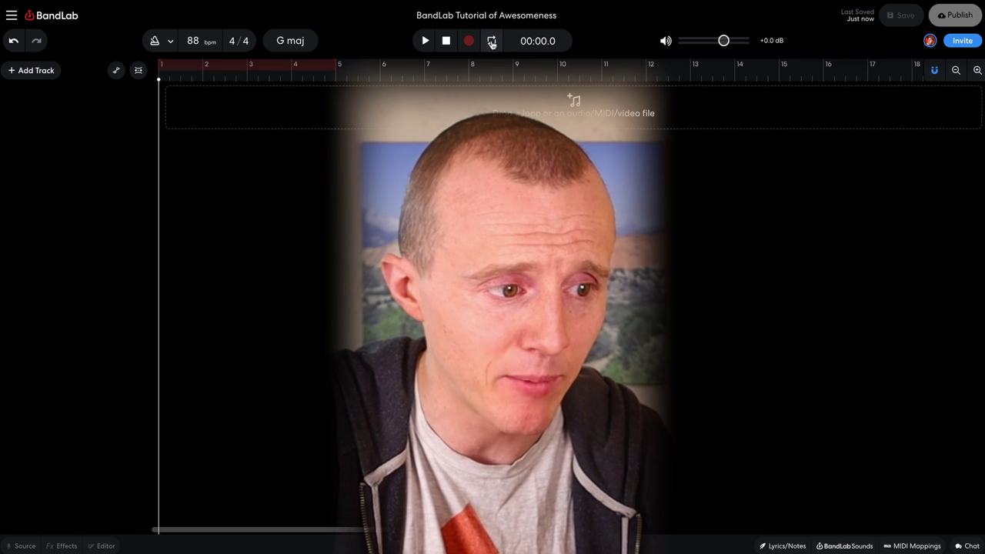
{"action": "left_click", "coordinate": [491, 42]}
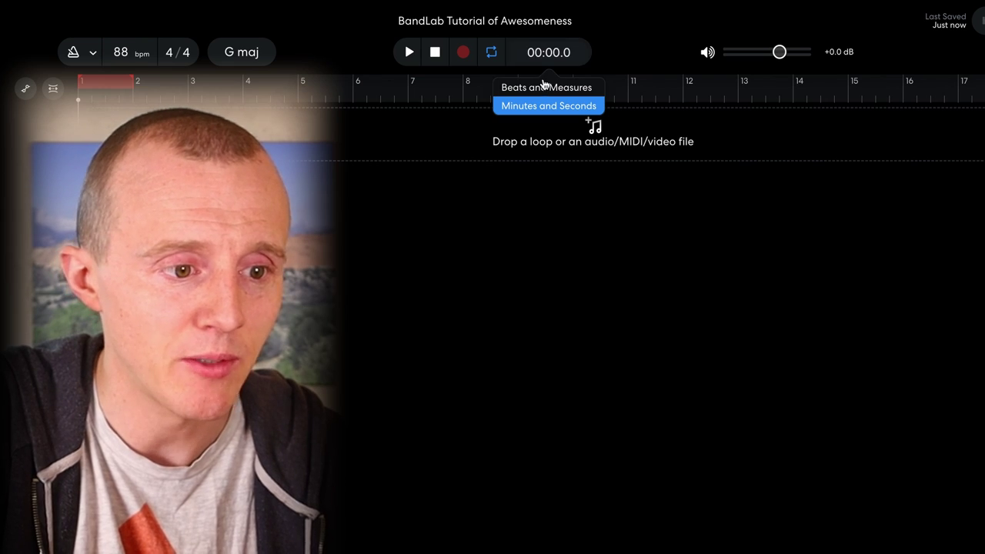
Show time as beats and measures, then play and stop the project
{"action": "left_click", "coordinate": [543, 87]}
{"action": "key", "text": "space"}
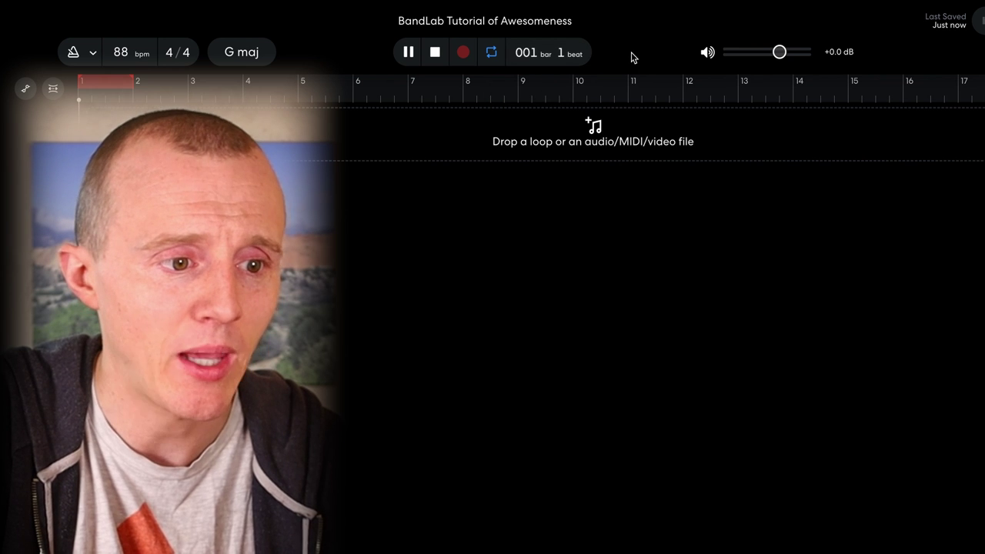
{"action": "key", "text": "space"}
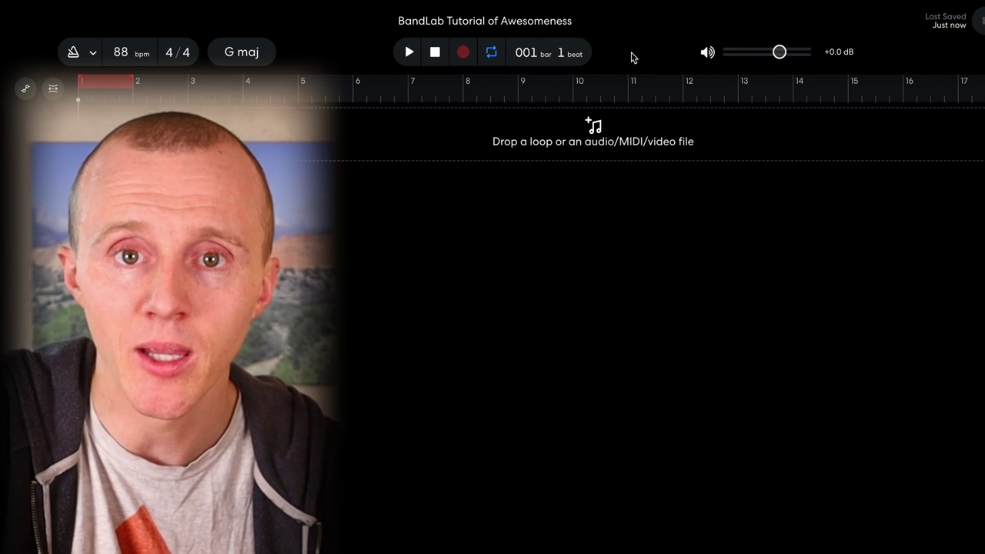
Switch the time display to minutes and seconds and turn looping off
{"action": "left_click", "coordinate": [547, 60]}
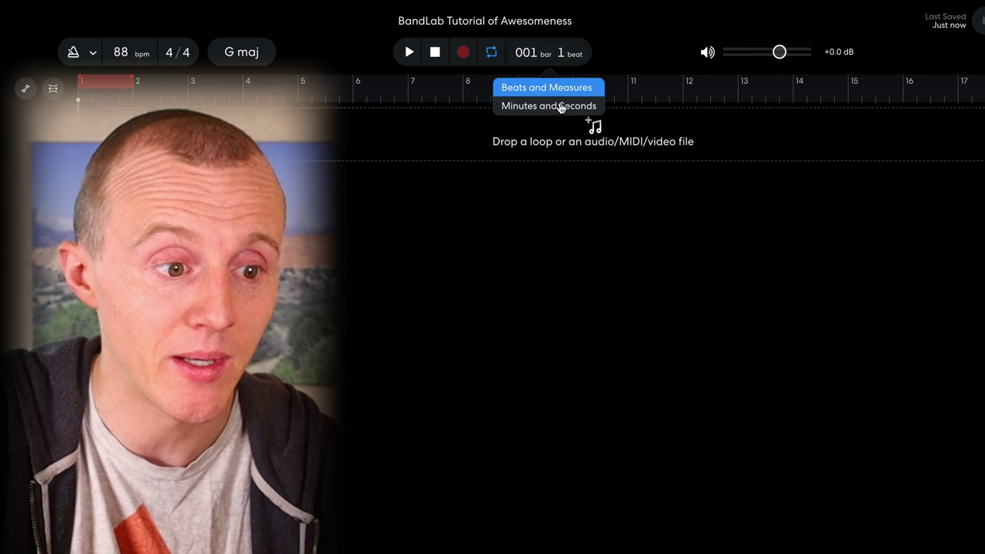
{"action": "left_click", "coordinate": [560, 106]}
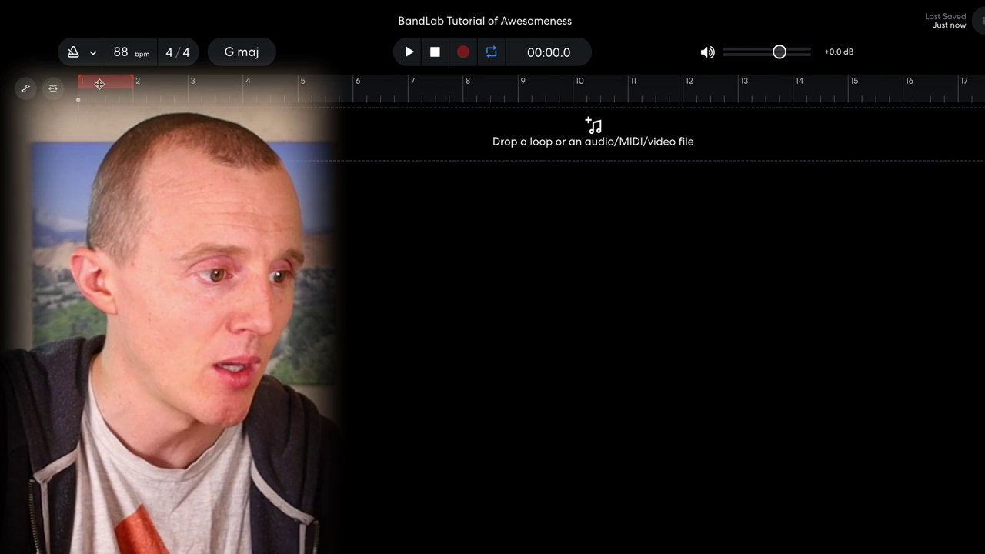
{"action": "left_click", "coordinate": [98, 81]}
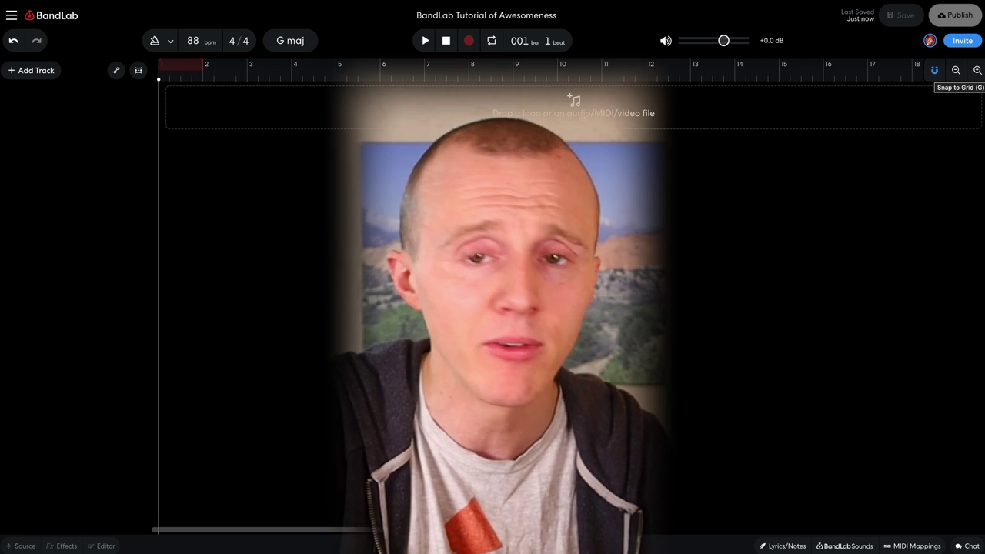
{"action": "left_click", "coordinate": [11, 16]}
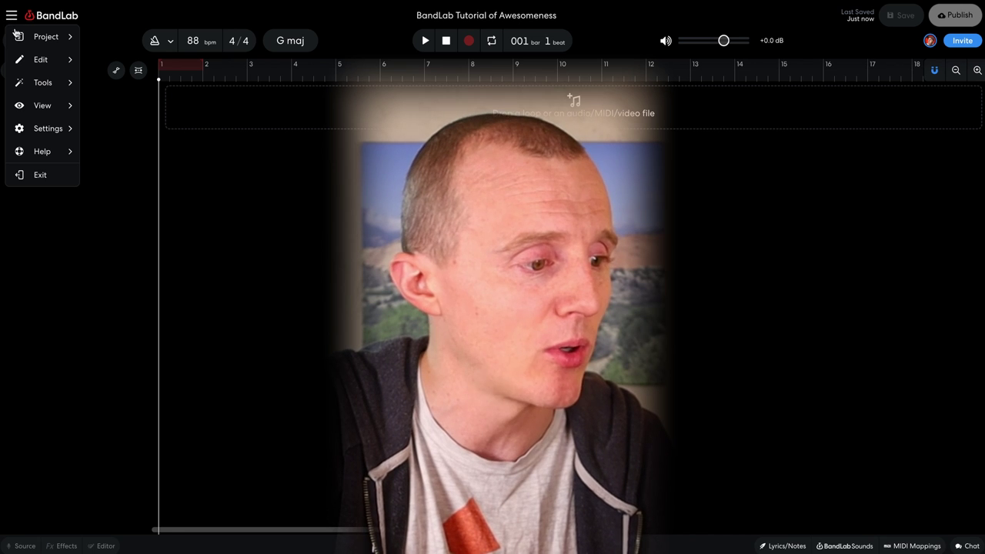
{"action": "mouse_move", "coordinate": [46, 115]}
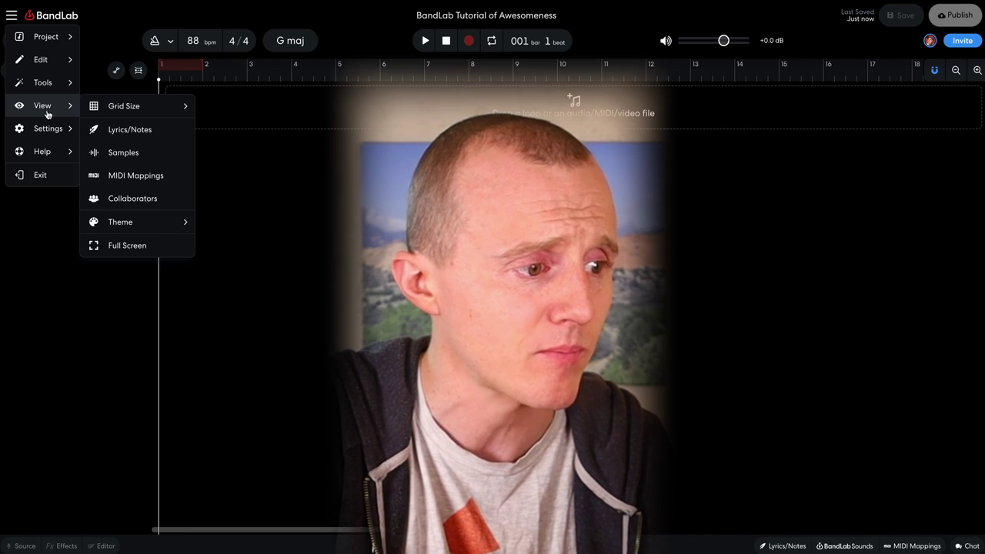
{"action": "mouse_move", "coordinate": [142, 115]}
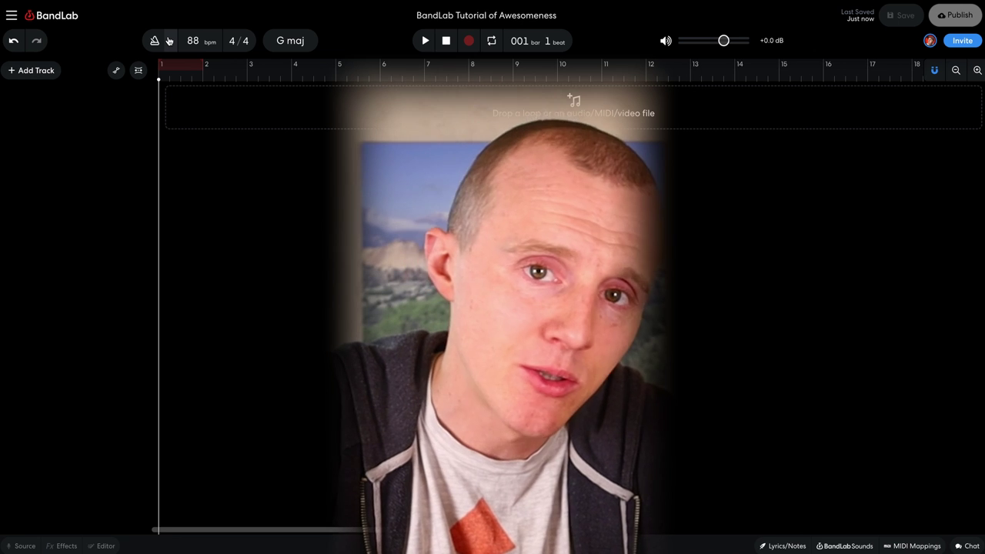
Try the metronome's Tap tempo button, then set the metronome sound to Tick
{"action": "left_click", "coordinate": [169, 40]}
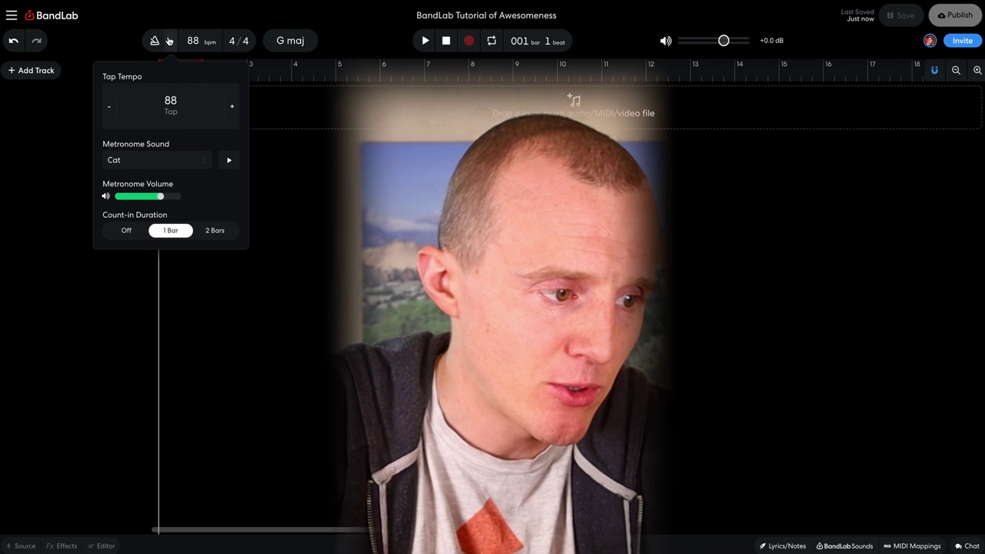
{"action": "left_click", "coordinate": [170, 106]}
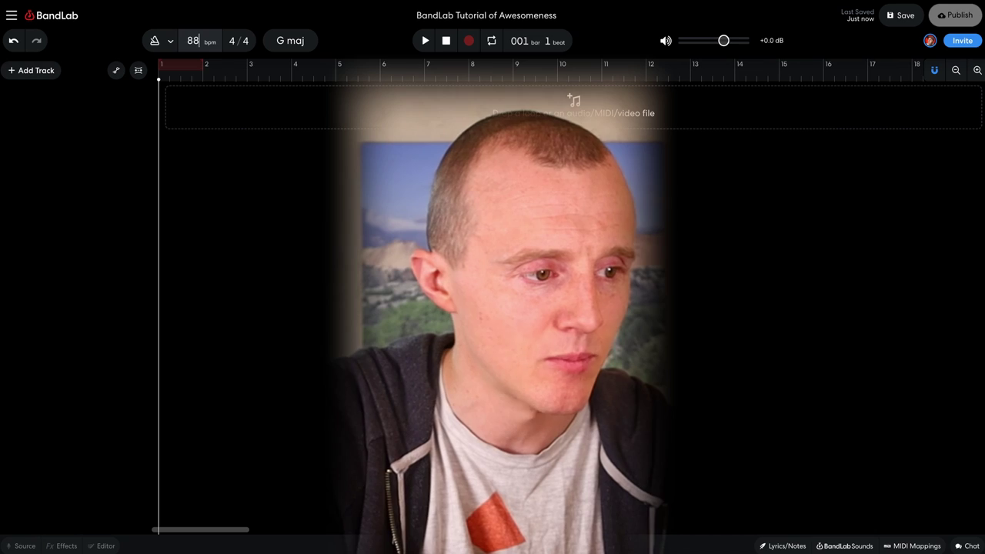
{"action": "left_click", "coordinate": [172, 42]}
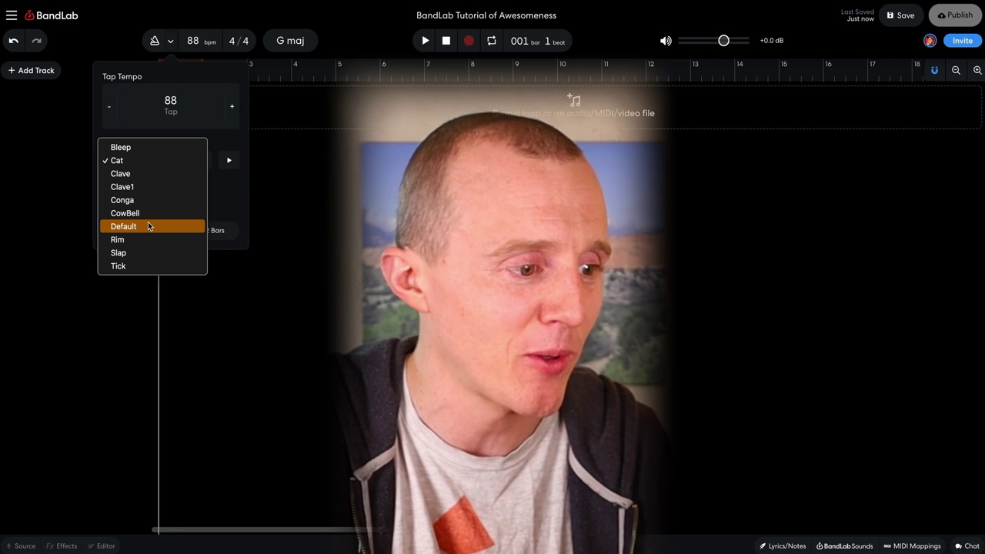
{"action": "left_click", "coordinate": [131, 266]}
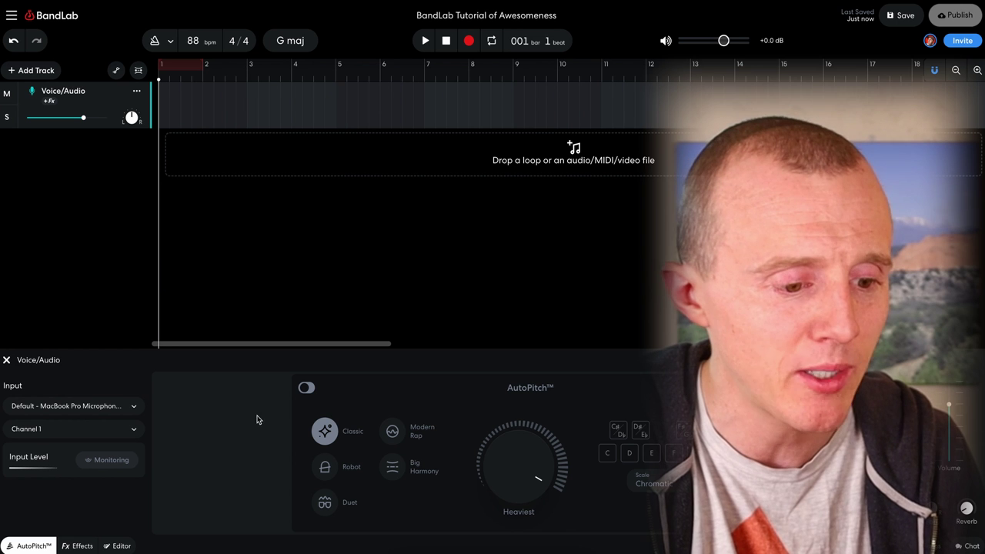
Turn AutoPitch on for the Voice/Audio track
{"action": "left_click", "coordinate": [305, 388]}
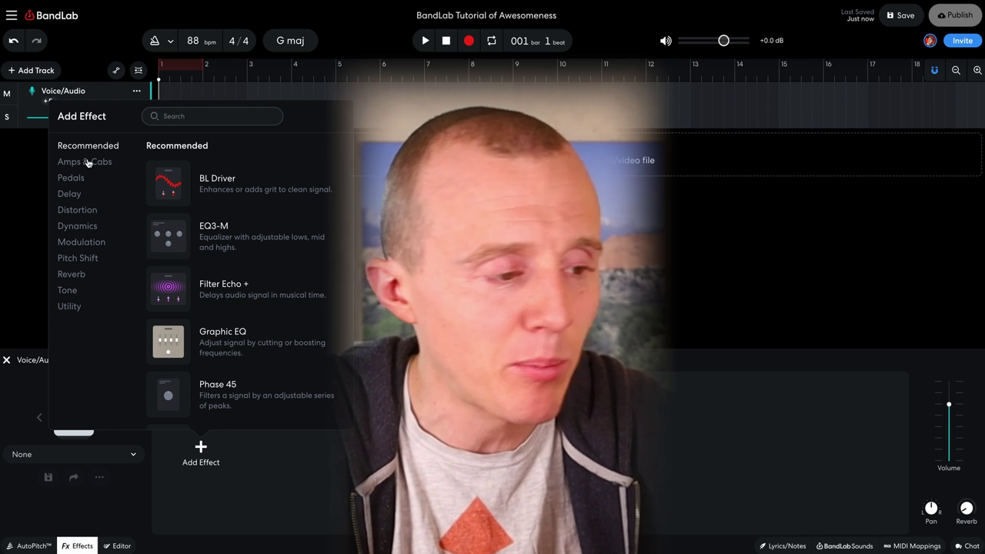
Browse the Amps & Cabs effects, then move on to the Pedals category
{"action": "left_click", "coordinate": [85, 162]}
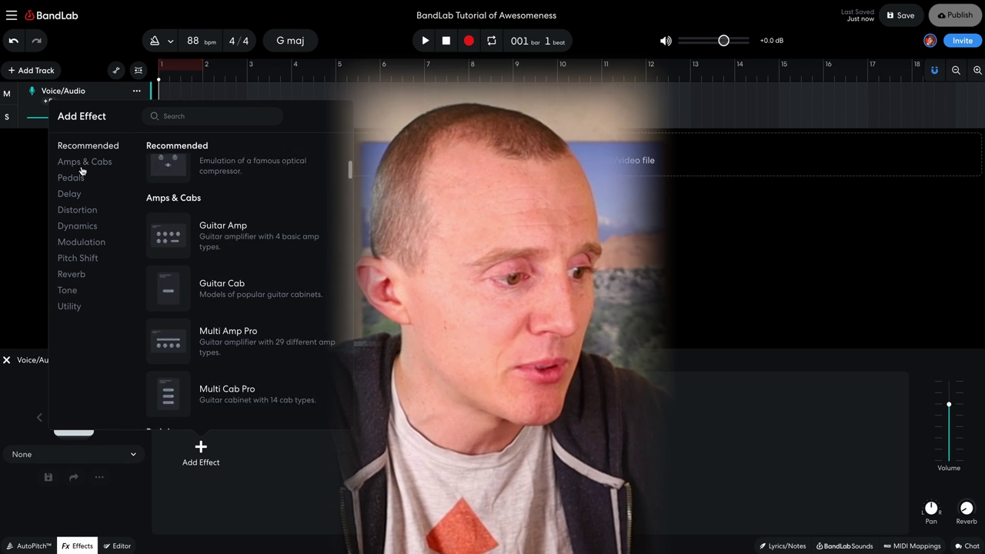
{"action": "left_click", "coordinate": [71, 178]}
{"action": "left_click", "coordinate": [69, 195]}
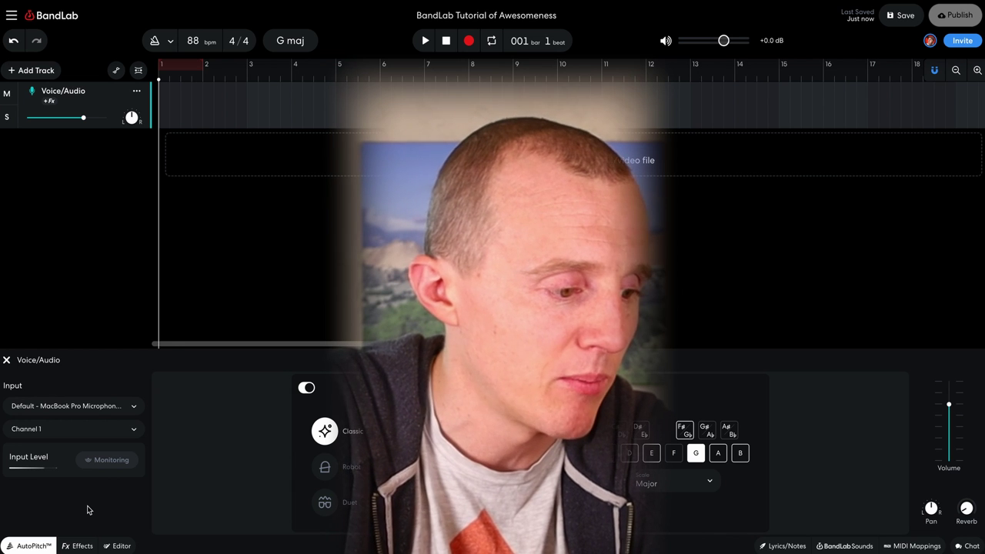
List the microphones available as the vocal track's input device
{"action": "left_click", "coordinate": [104, 407]}
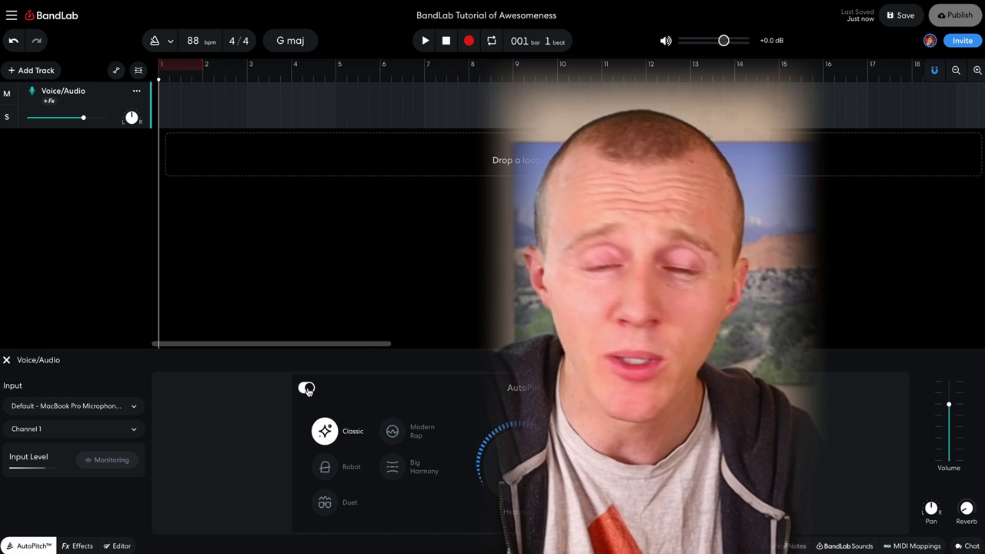
Turn AutoPitch off for the vocal track
{"action": "left_click", "coordinate": [306, 389]}
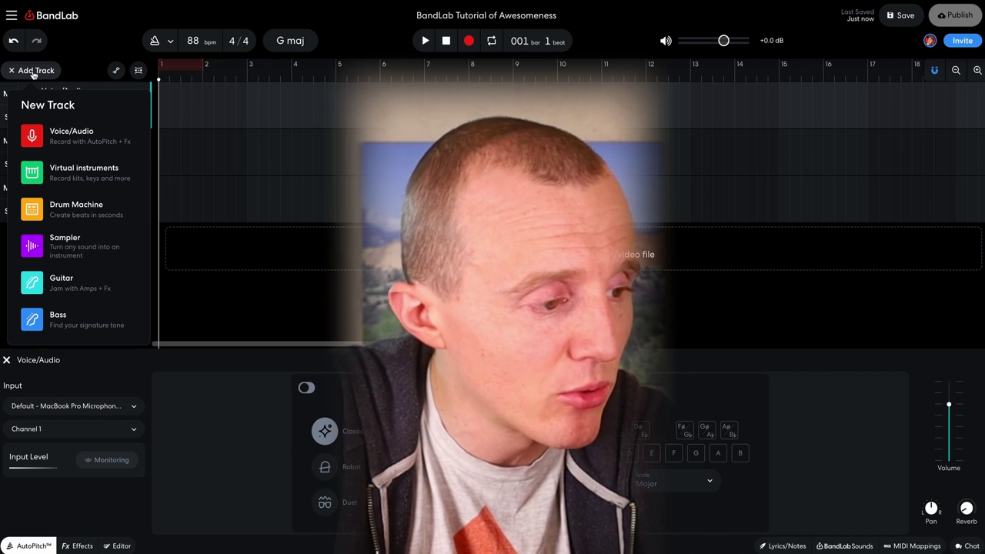
Add a virtual Instrument track and a Drum Machine track to the project
{"action": "left_click", "coordinate": [73, 171]}
{"action": "left_click", "coordinate": [36, 70]}
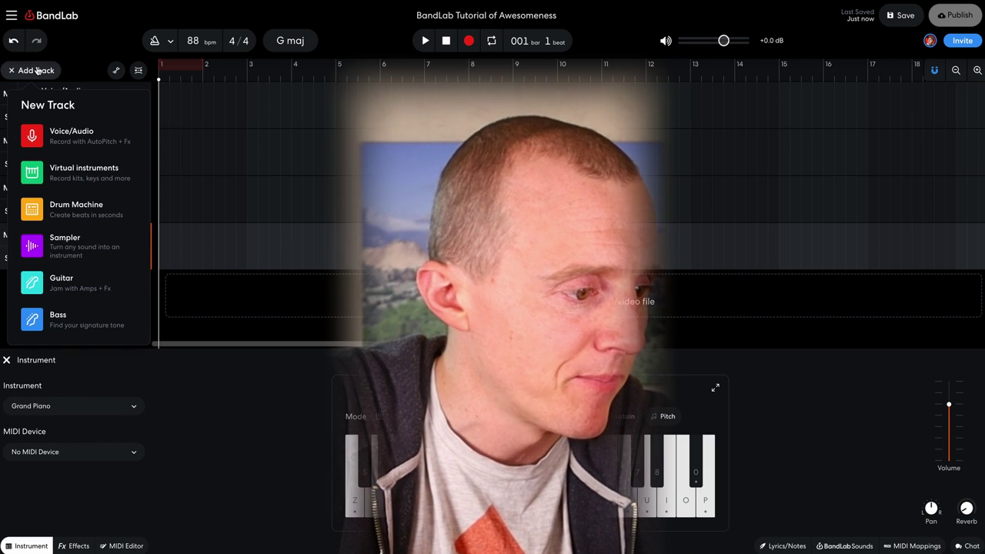
{"action": "left_click", "coordinate": [69, 208]}
{"action": "left_click", "coordinate": [36, 70]}
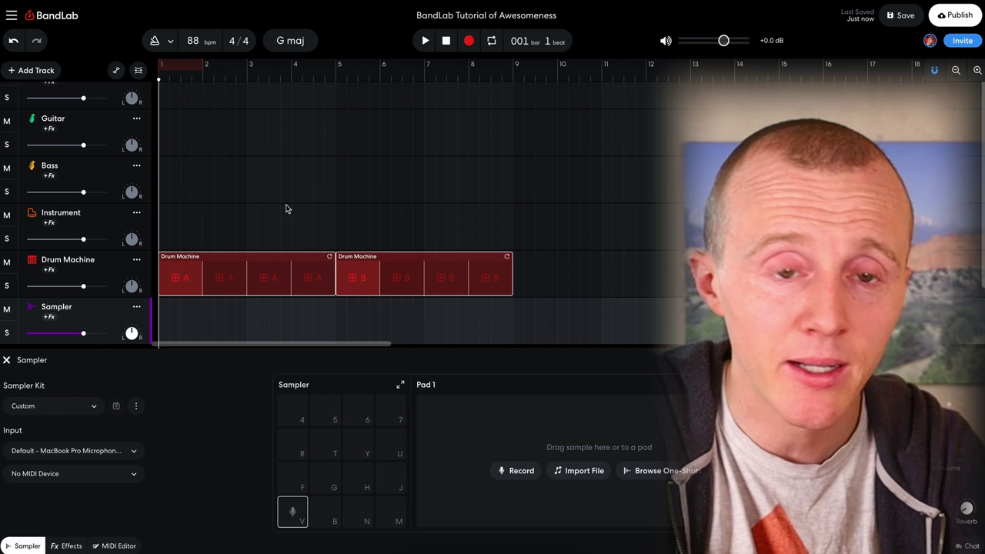
Rearrange the drum clips so pattern B starts at bar 1 and pattern A at bar 5
{"action": "left_click", "coordinate": [346, 221]}
{"action": "left_click", "coordinate": [281, 274]}
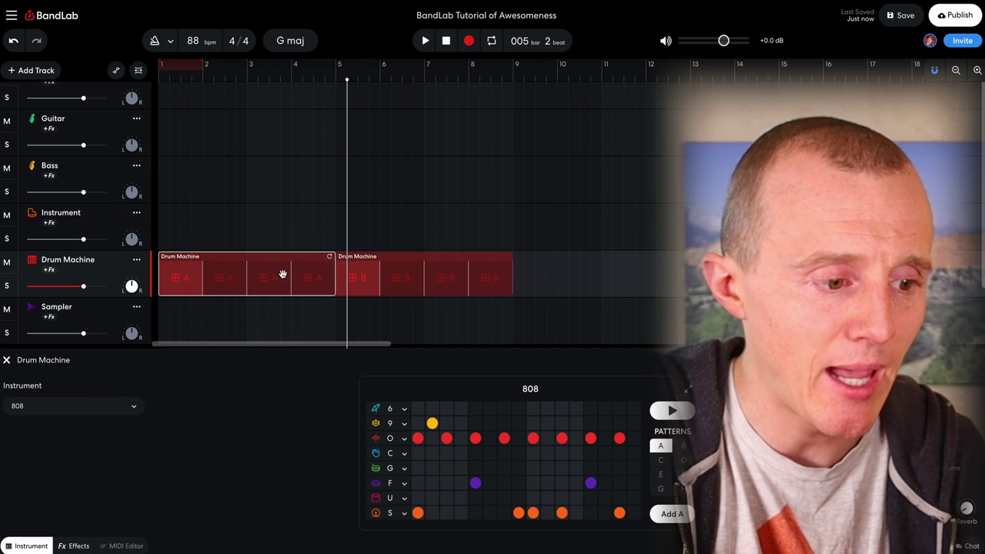
{"action": "left_click_drag", "start_coordinate": [249, 275], "coordinate": [605, 263]}
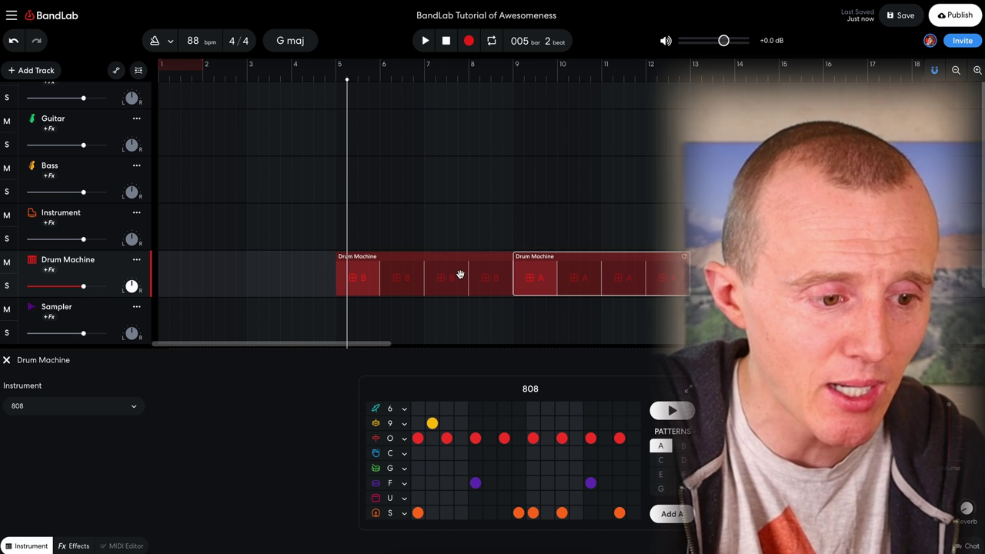
{"action": "left_click_drag", "start_coordinate": [404, 278], "coordinate": [280, 282]}
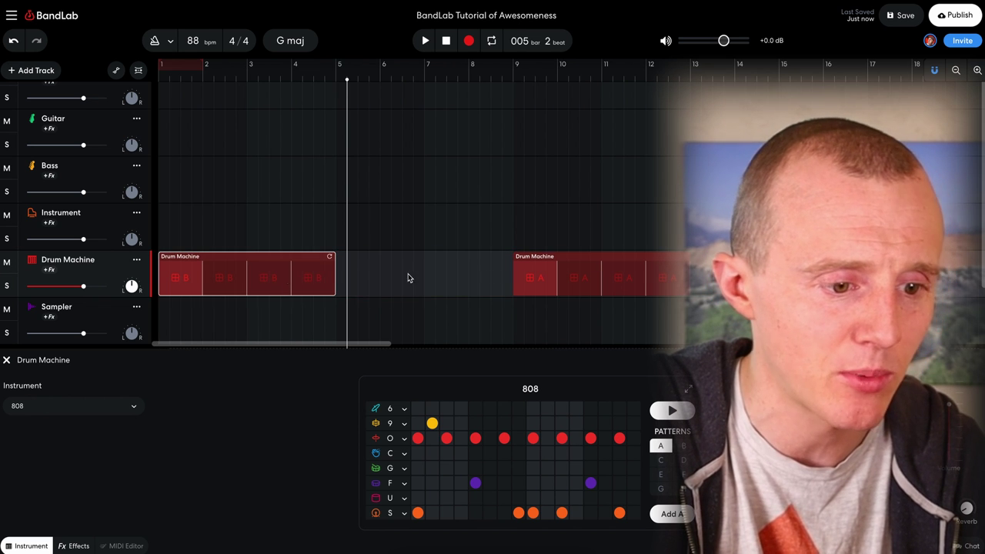
{"action": "mouse_move", "coordinate": [567, 258]}
{"action": "left_mouse_down"}
{"action": "mouse_move", "coordinate": [442, 244]}
{"action": "mouse_move", "coordinate": [389, 266]}
{"action": "left_mouse_up"}
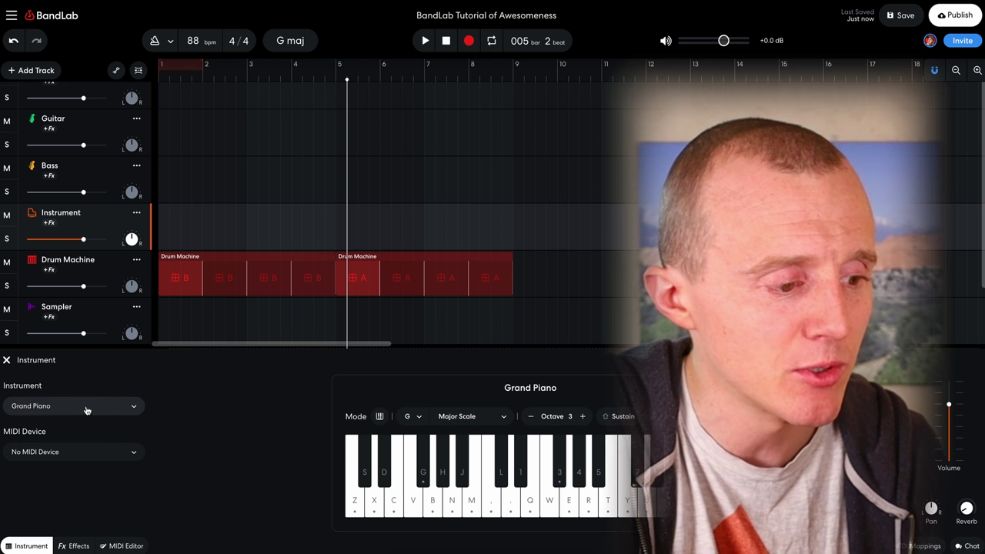
Browse the Voices instrument category and preview the Choir Male Ahh sound
{"action": "left_click", "coordinate": [86, 407]}
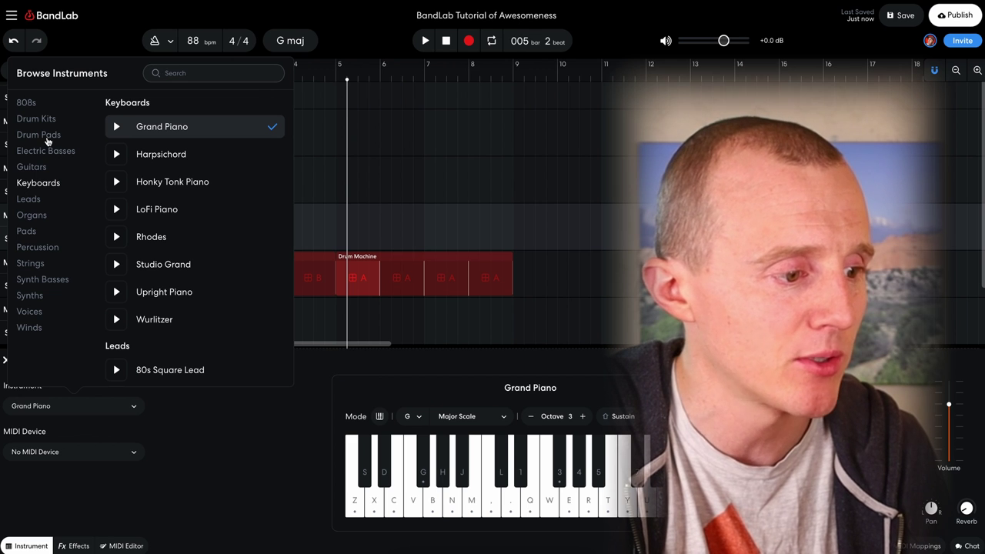
{"action": "left_click", "coordinate": [29, 312]}
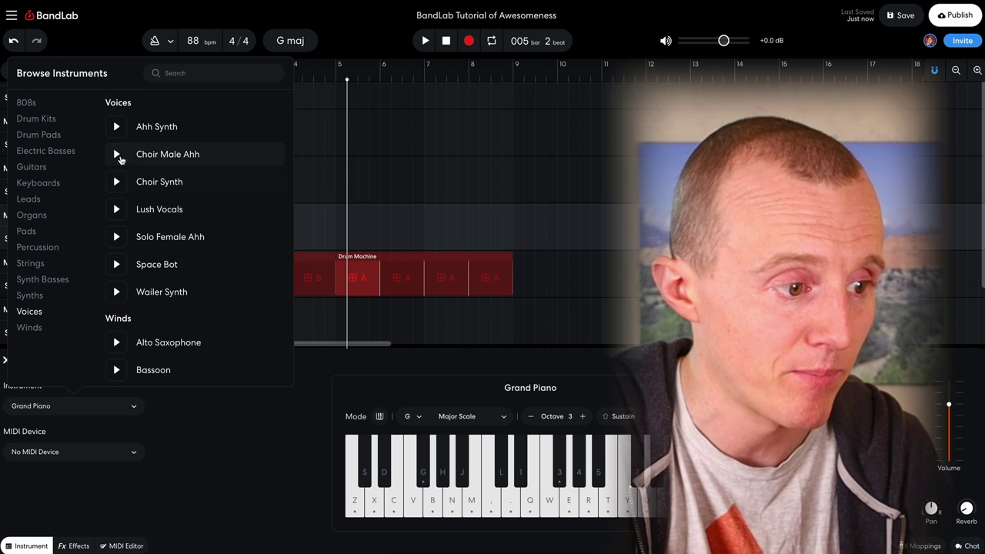
{"action": "left_click", "coordinate": [117, 155]}
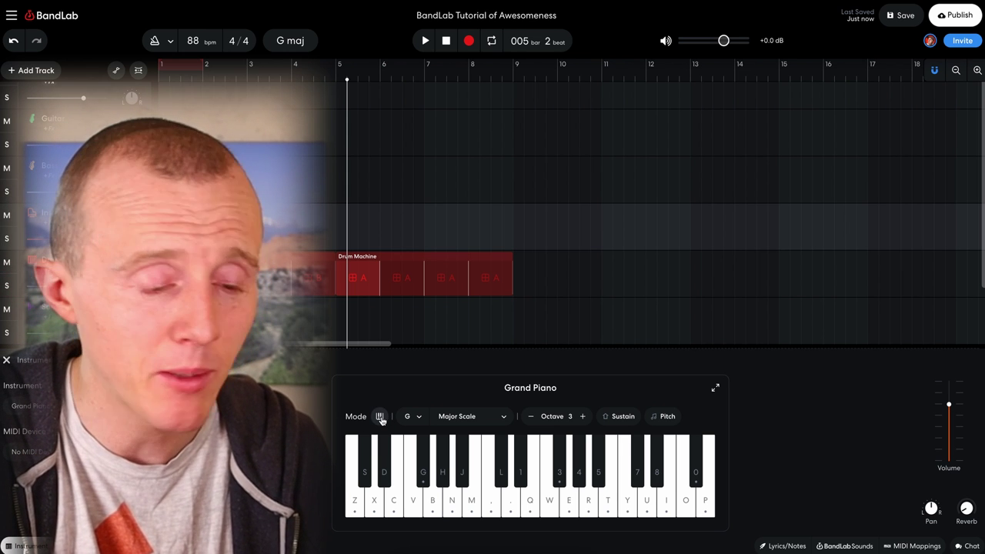
Set the Grand Piano keyboard to Smart Keys, hide the Map strip, then switch to Smart Grid
{"action": "left_click", "coordinate": [393, 357]}
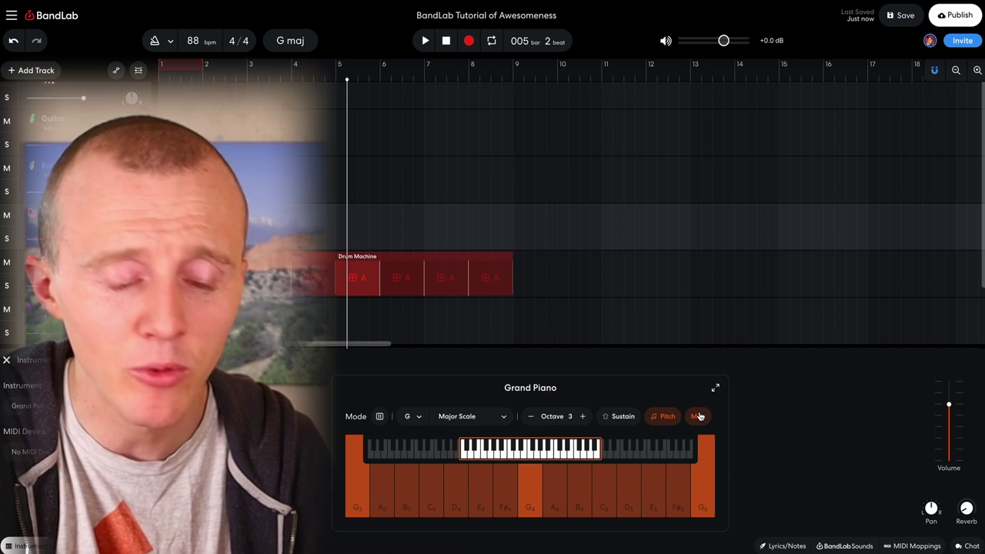
{"action": "left_click", "coordinate": [699, 416]}
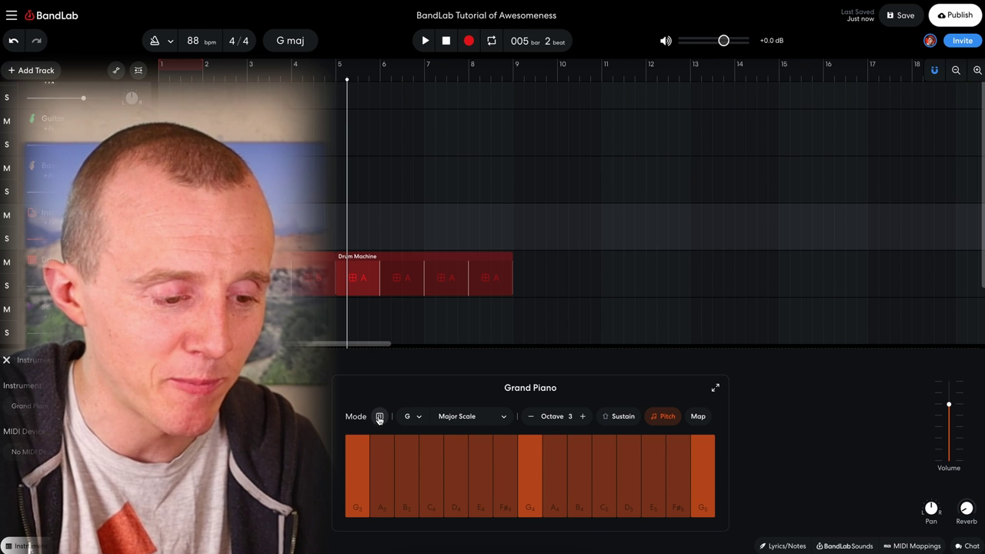
{"action": "left_click", "coordinate": [391, 380]}
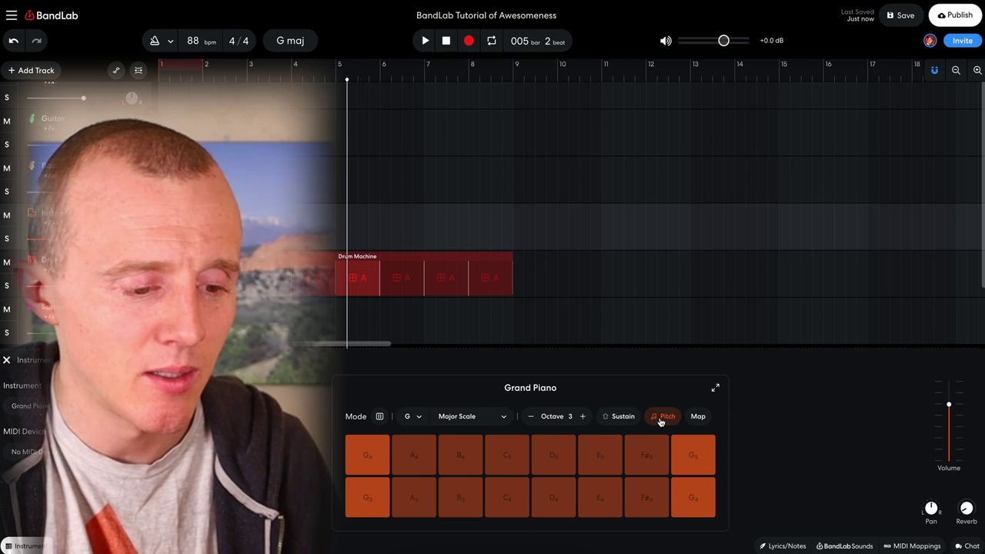
Show computer-keyboard letters on the Smart Grid pads and trigger the M pad
{"action": "left_click", "coordinate": [659, 420]}
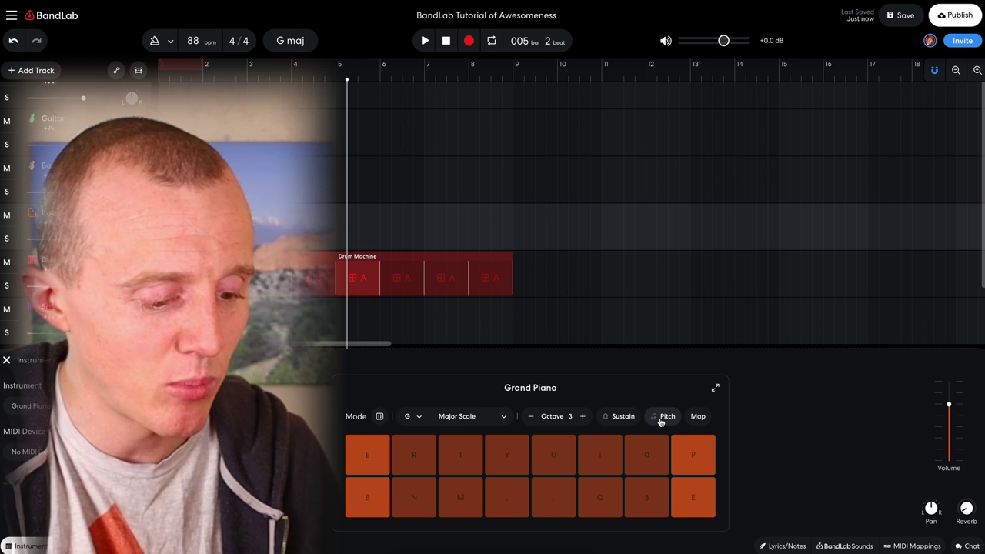
{"action": "key", "text": "m"}
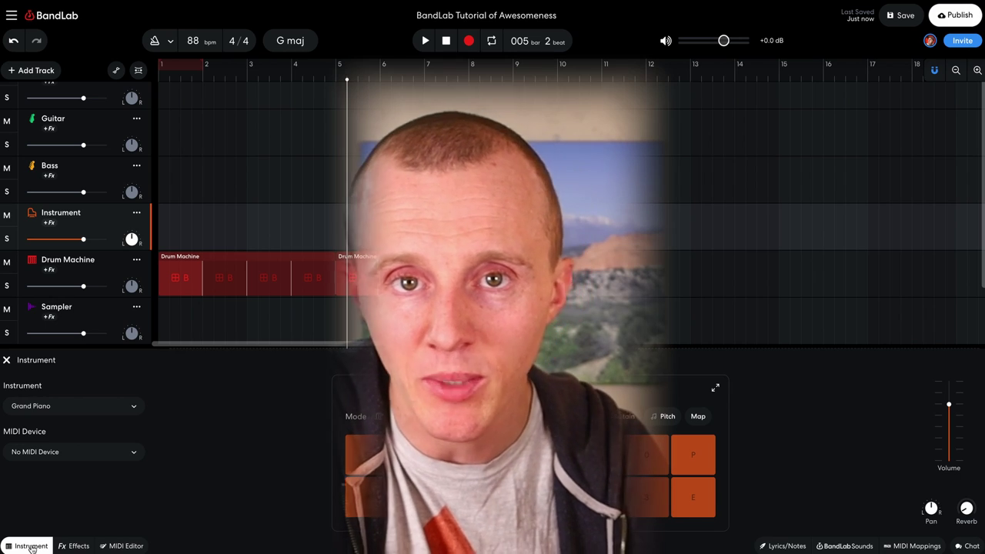
Review the Instrument track's effects chain and MIDI notes, deselecting the piano-roll note
{"action": "left_click", "coordinate": [76, 547]}
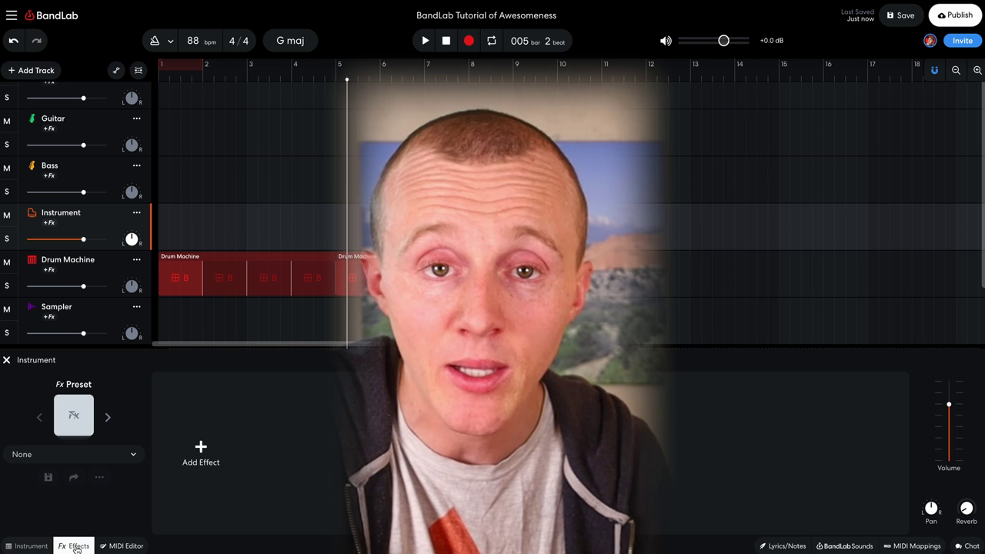
{"action": "left_click", "coordinate": [121, 546]}
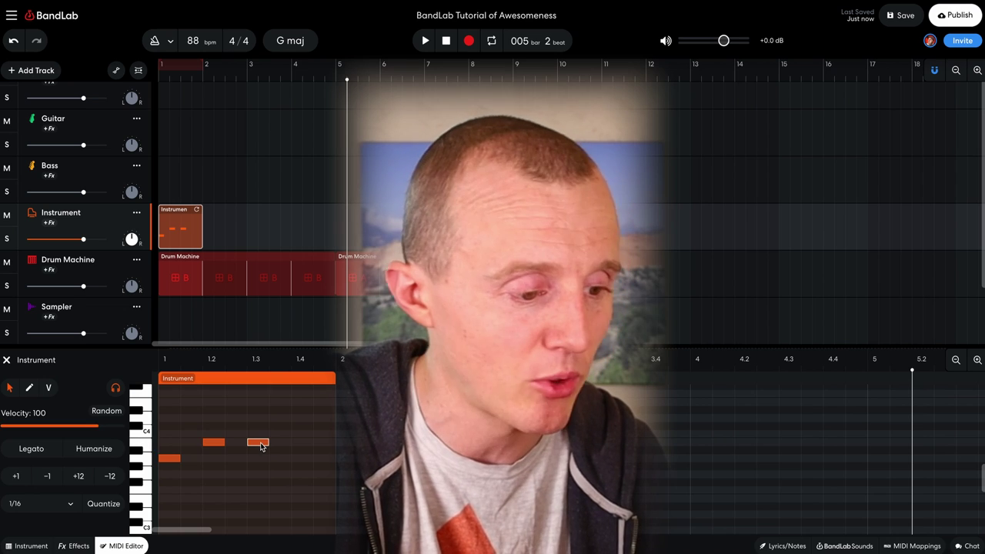
{"action": "left_click", "coordinate": [226, 466]}
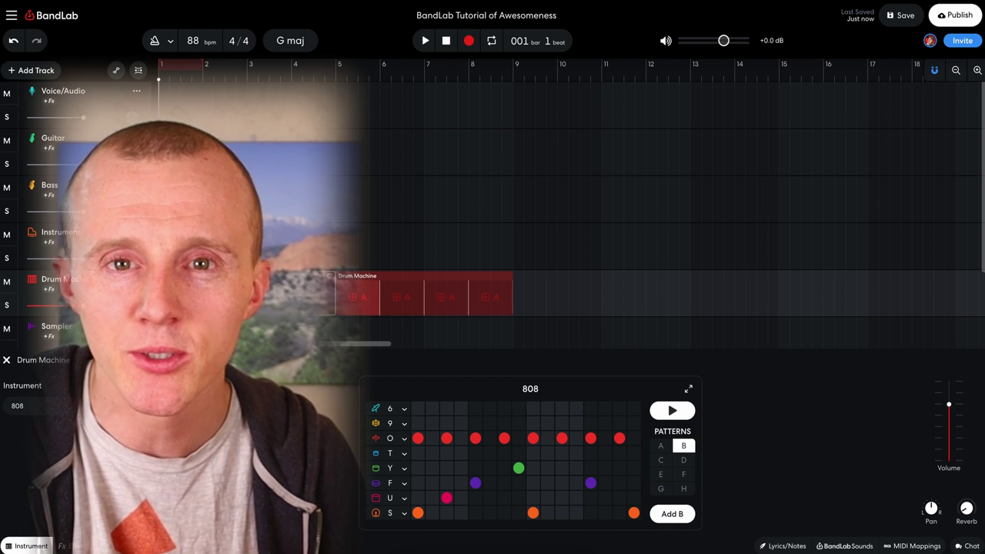
Delete each red hit in the O row of 808 pattern B
{"action": "left_click", "coordinate": [418, 437]}
{"action": "left_click", "coordinate": [447, 438]}
{"action": "left_click", "coordinate": [475, 438]}
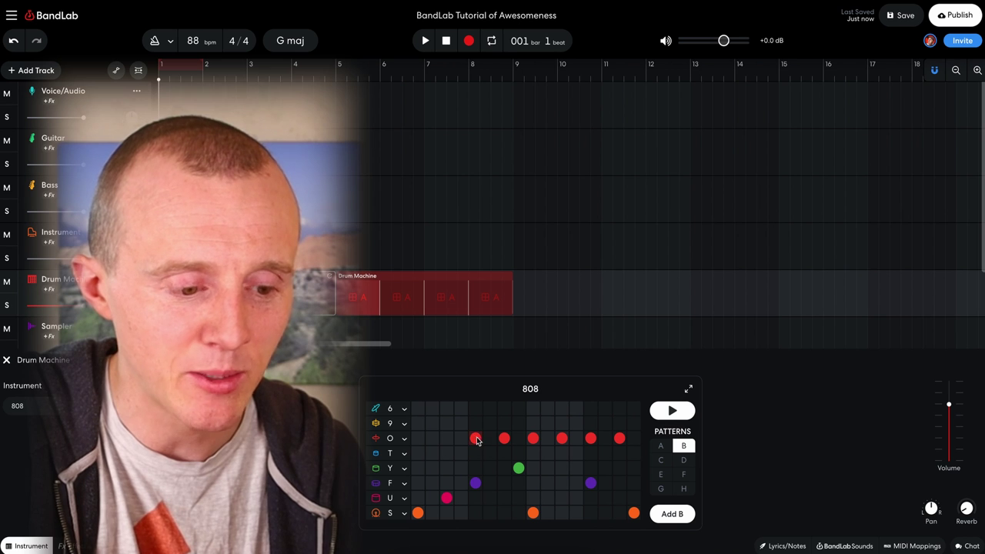
{"action": "left_click", "coordinate": [504, 438]}
{"action": "left_click", "coordinate": [533, 438]}
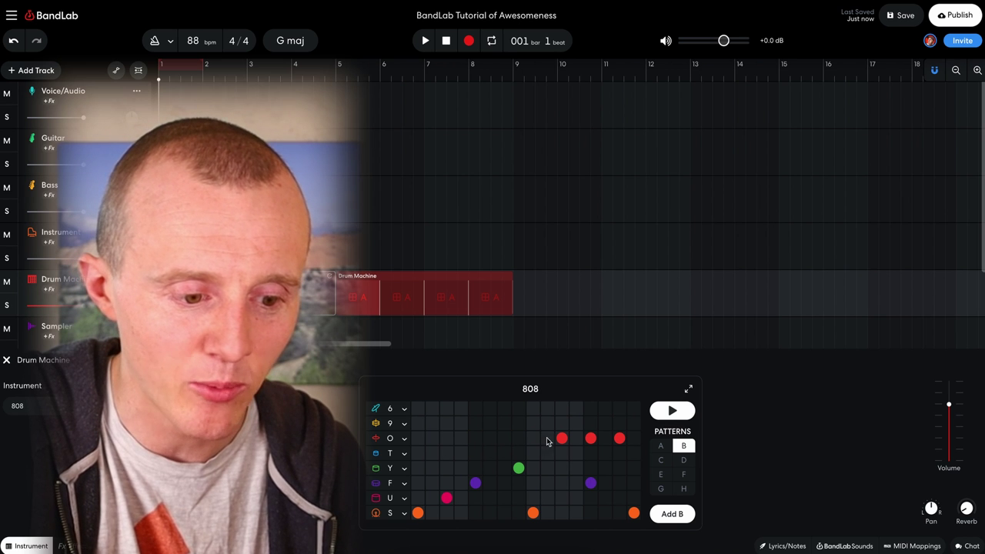
{"action": "left_click", "coordinate": [562, 438]}
{"action": "left_click", "coordinate": [590, 437]}
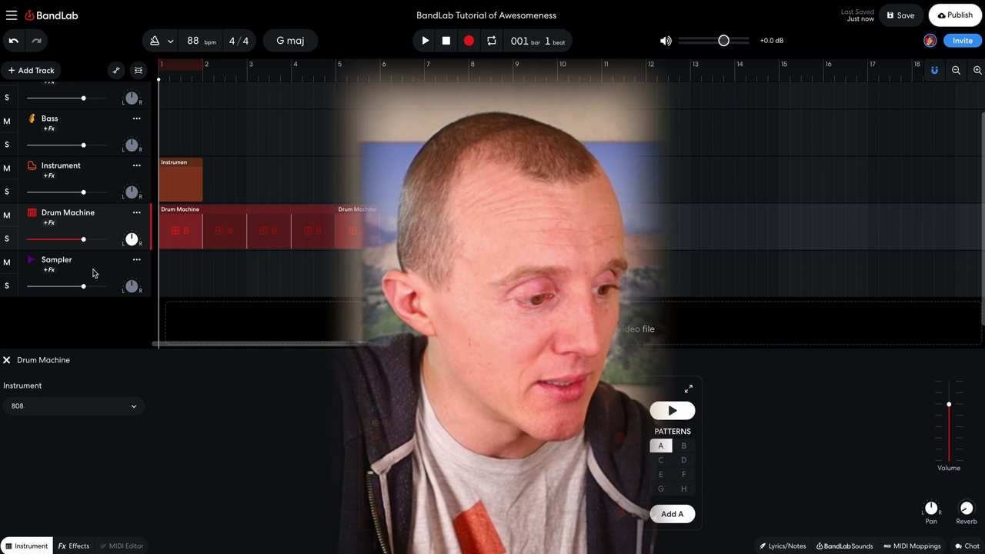
Open the Sampler editor, load Silly Sunny Sounds, and audition pads H, F and T
{"action": "left_click", "coordinate": [98, 265]}
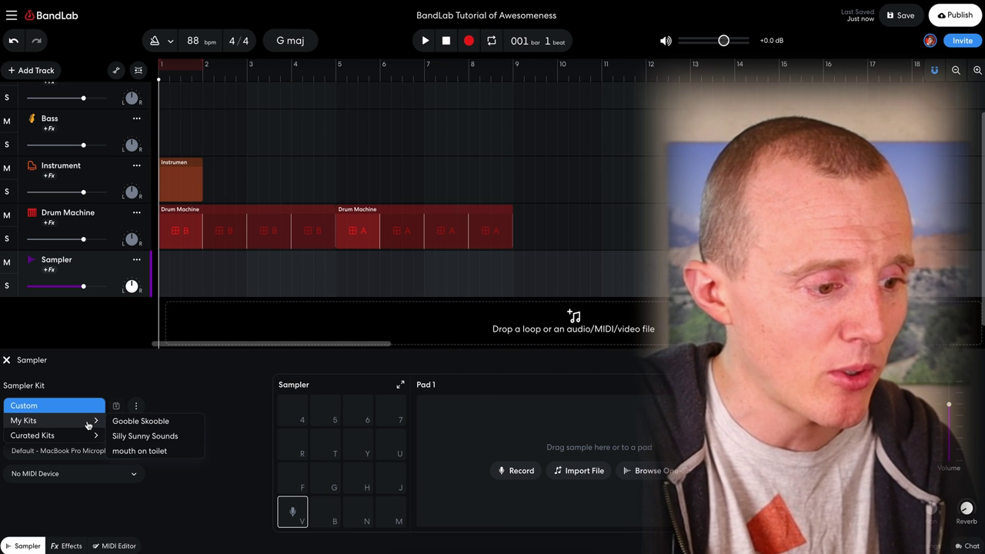
{"action": "left_click", "coordinate": [147, 436]}
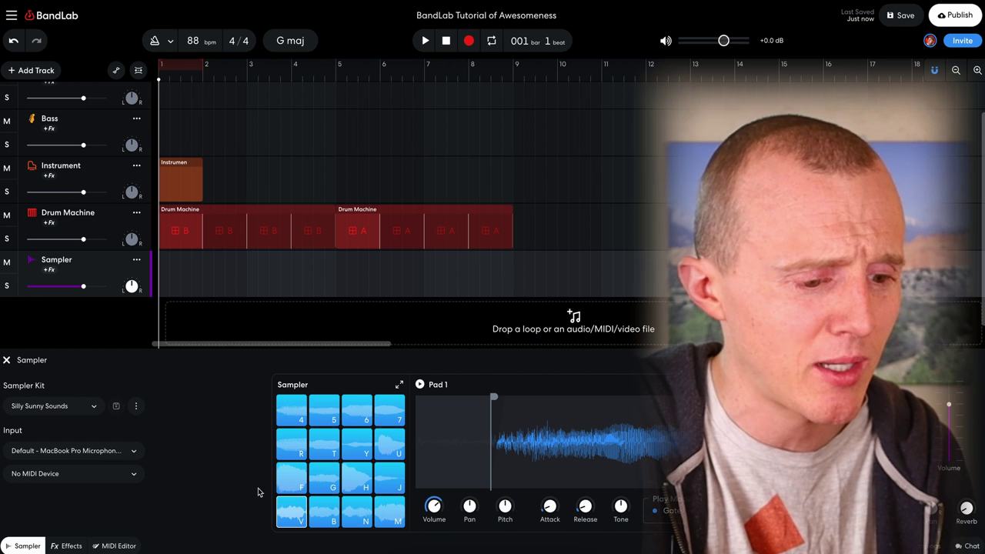
{"action": "left_click", "coordinate": [362, 477]}
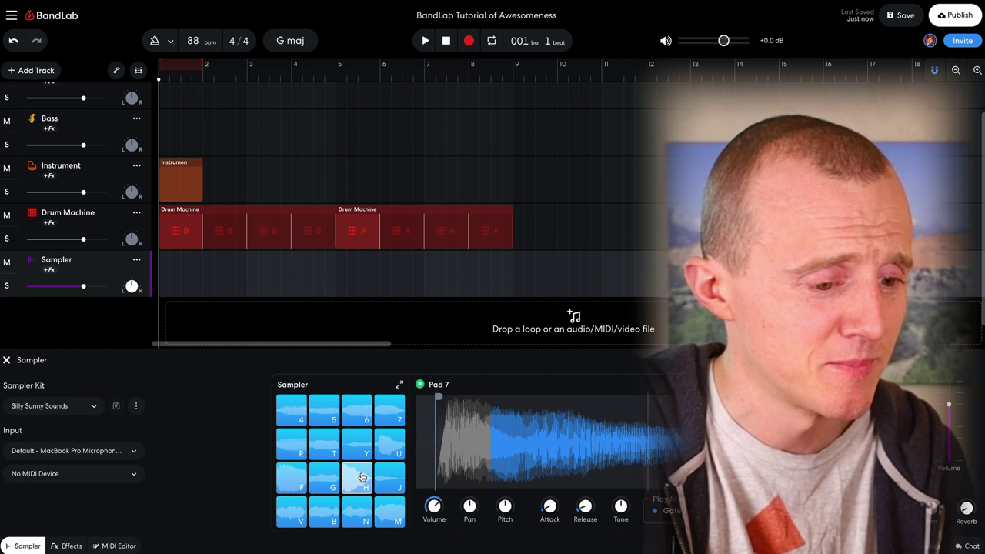
{"action": "left_click", "coordinate": [286, 477]}
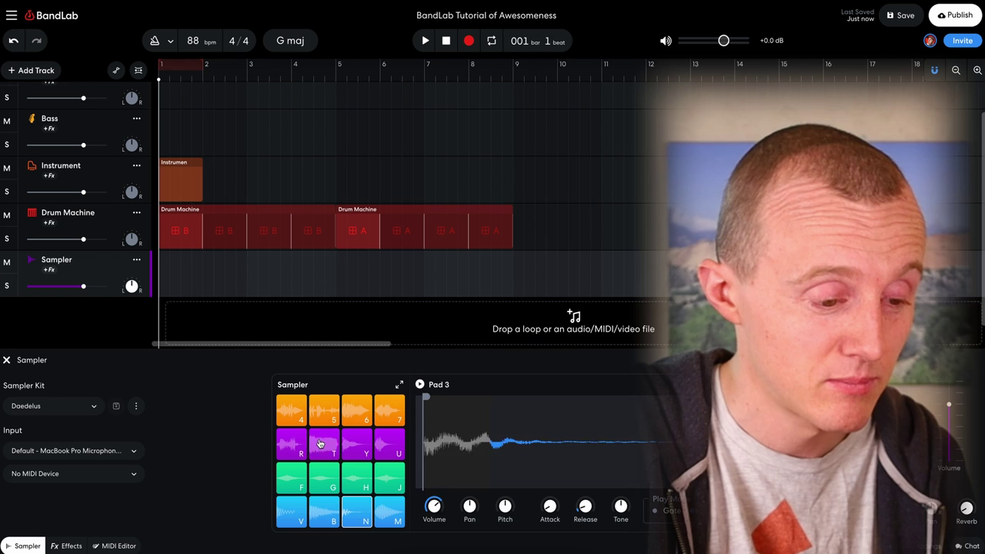
{"action": "left_click", "coordinate": [321, 443]}
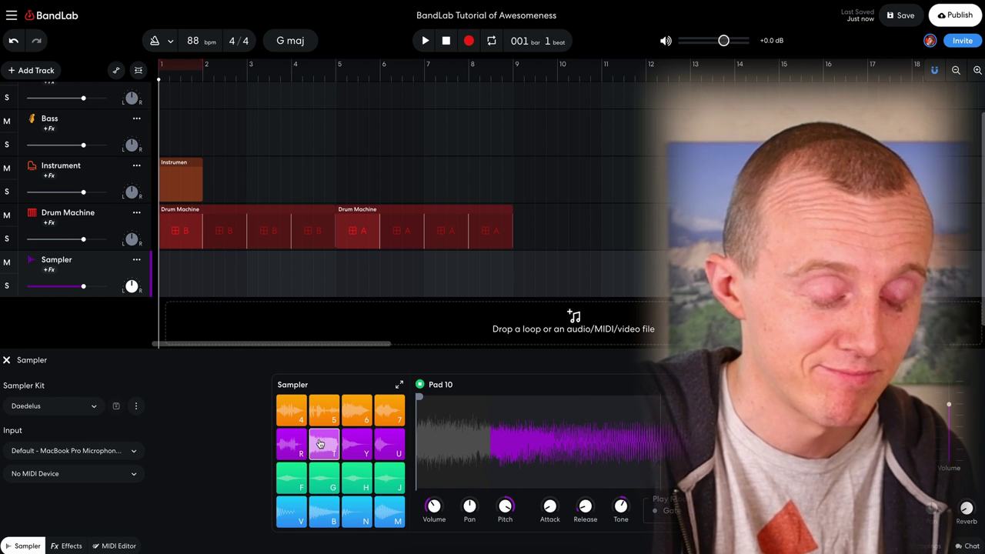